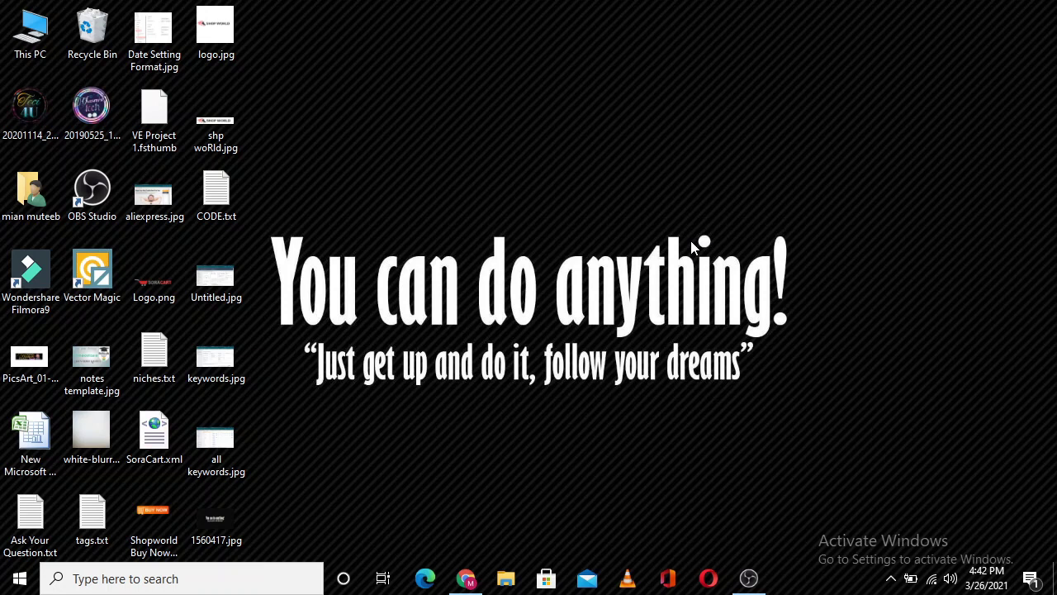
Switch to the Canva home page in Chrome and dismiss the Honey tips popup and the downloads bar.
left_click(456, 589)
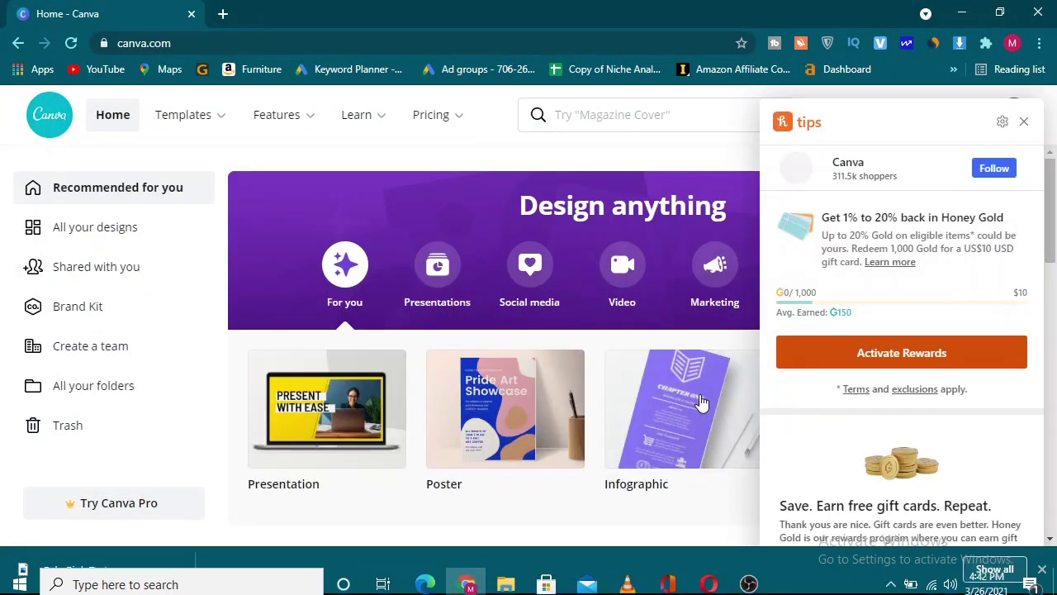
left_click(1024, 123)
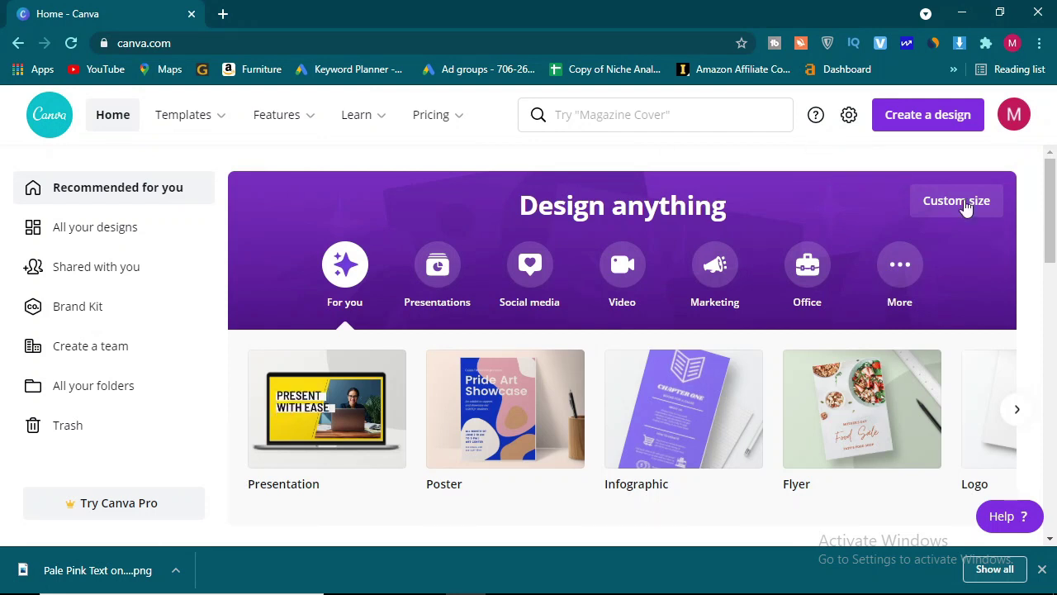
left_click(1042, 570)
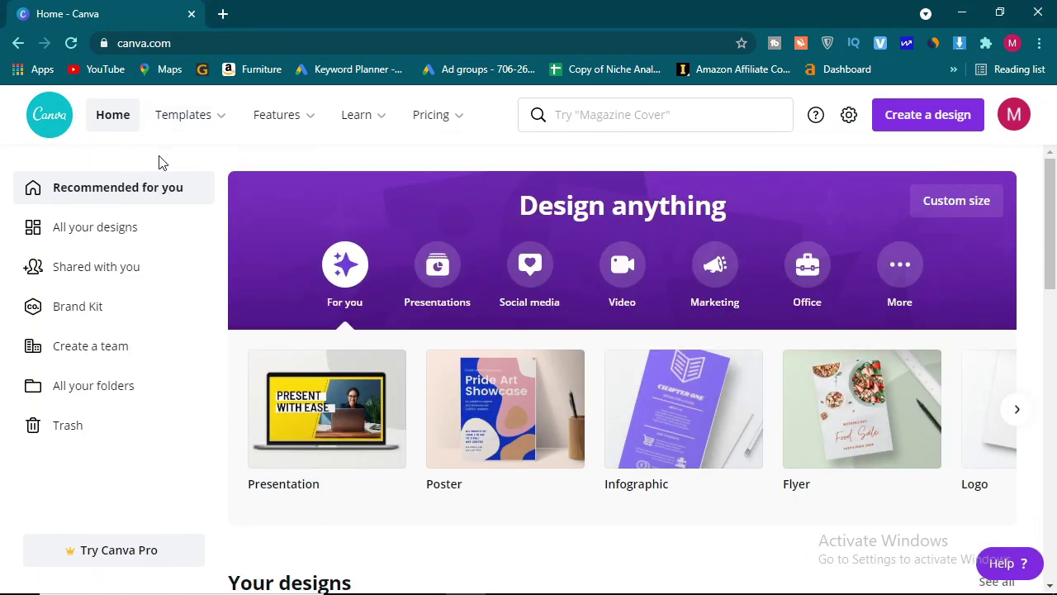
Browse the Facebook Cover templates and start a design from "Pale Pink Text on Square Fashion Facebook Cover".
mouse_move(198, 125)
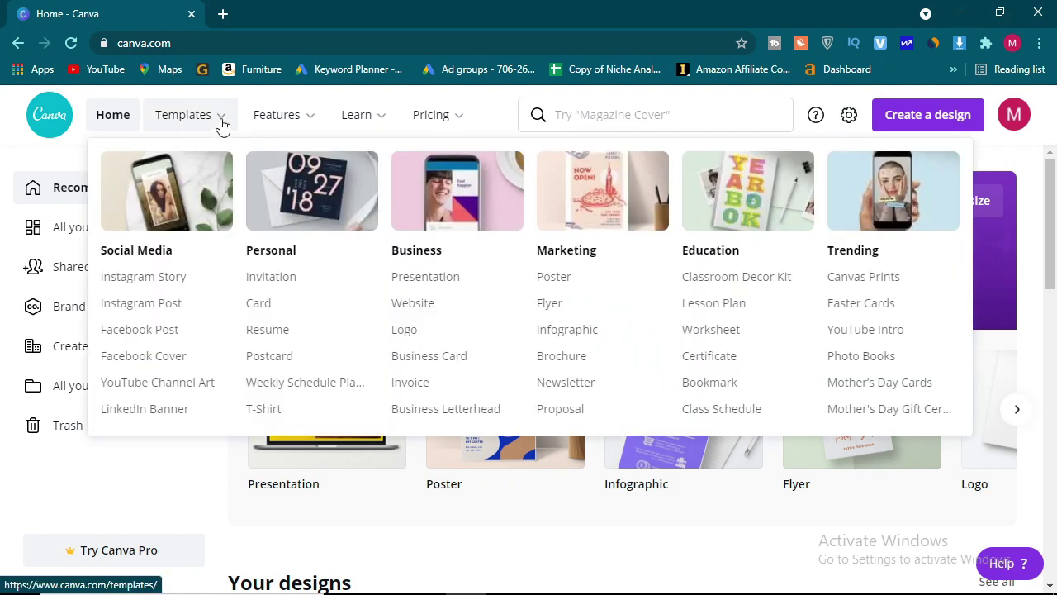
left_click(158, 366)
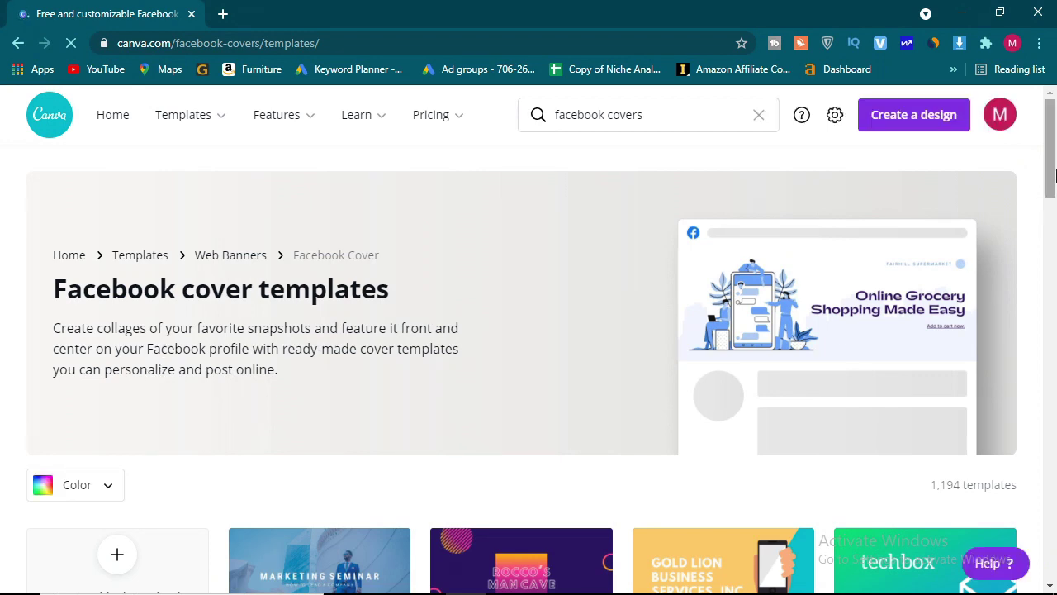
left_click_drag(1055, 174, 1052, 239)
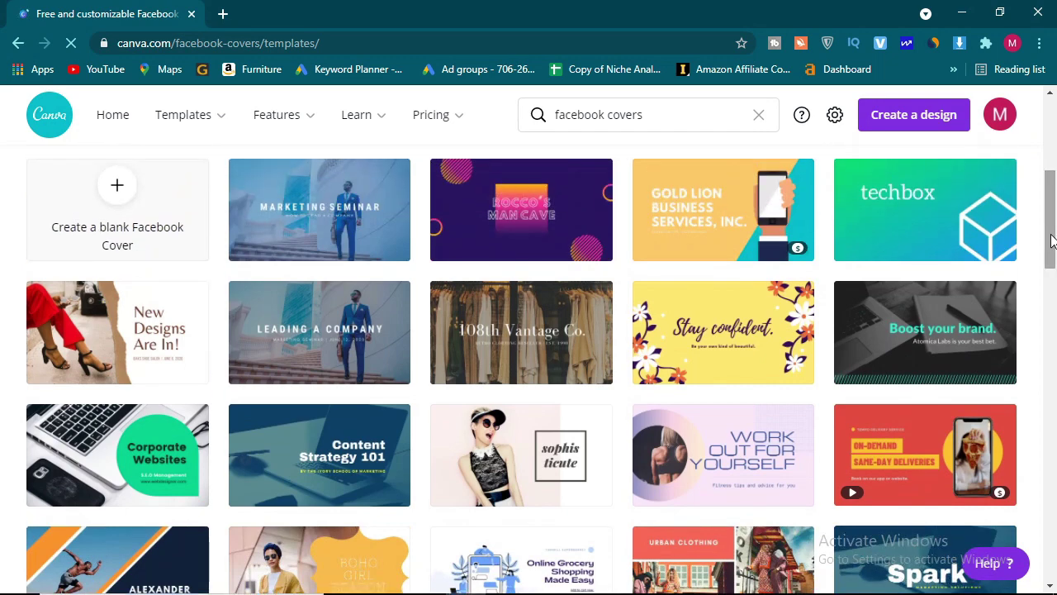
scroll(1052, 240, "down", 2)
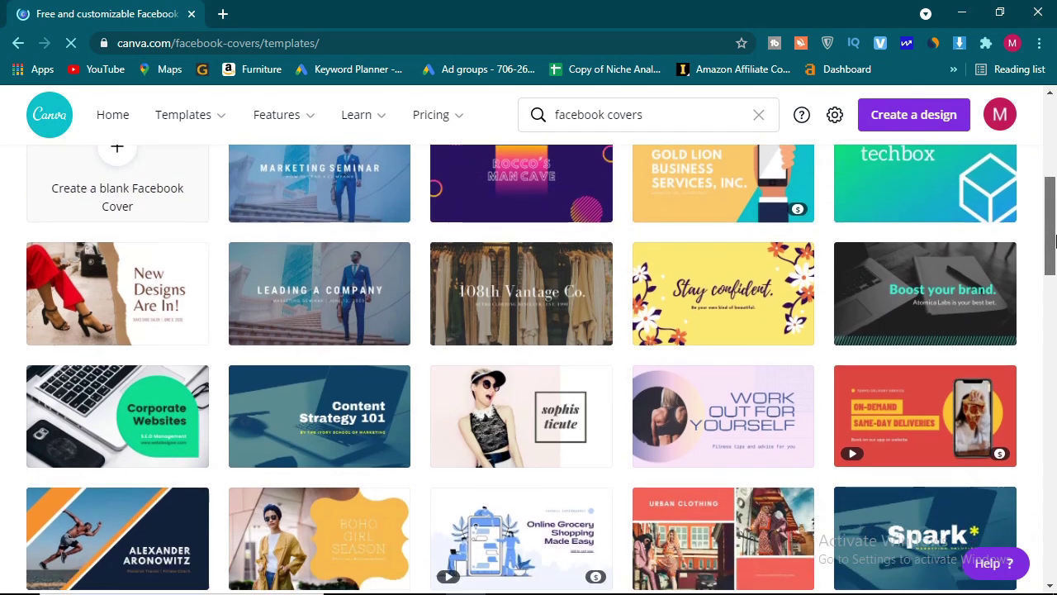
left_click_drag(1055, 240, 1055, 254)
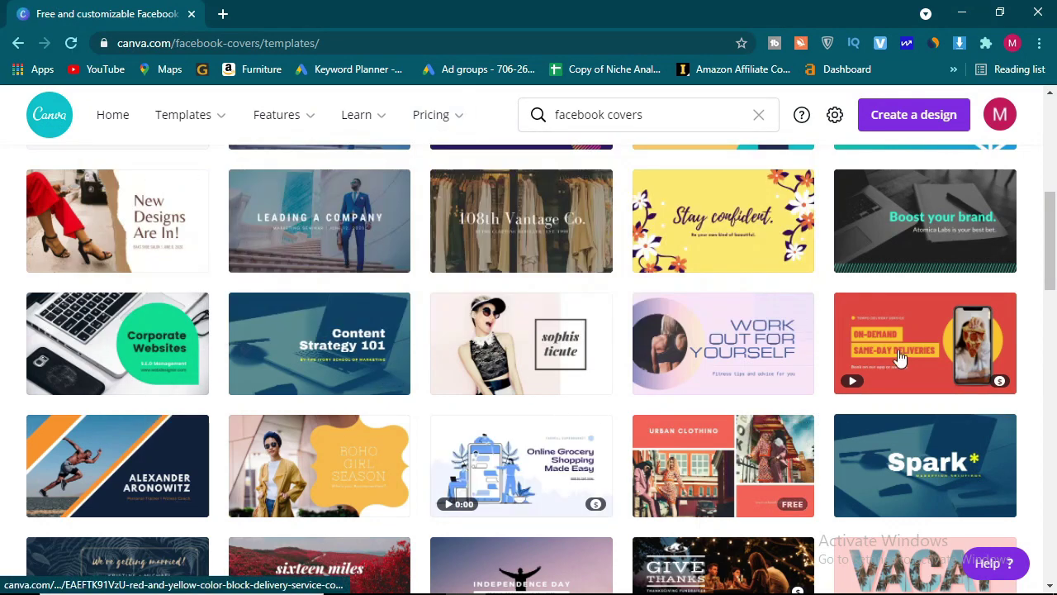
mouse_move(1055, 244)
left_mouse_down()
mouse_move(1055, 337)
mouse_move(1051, 245)
left_mouse_up()
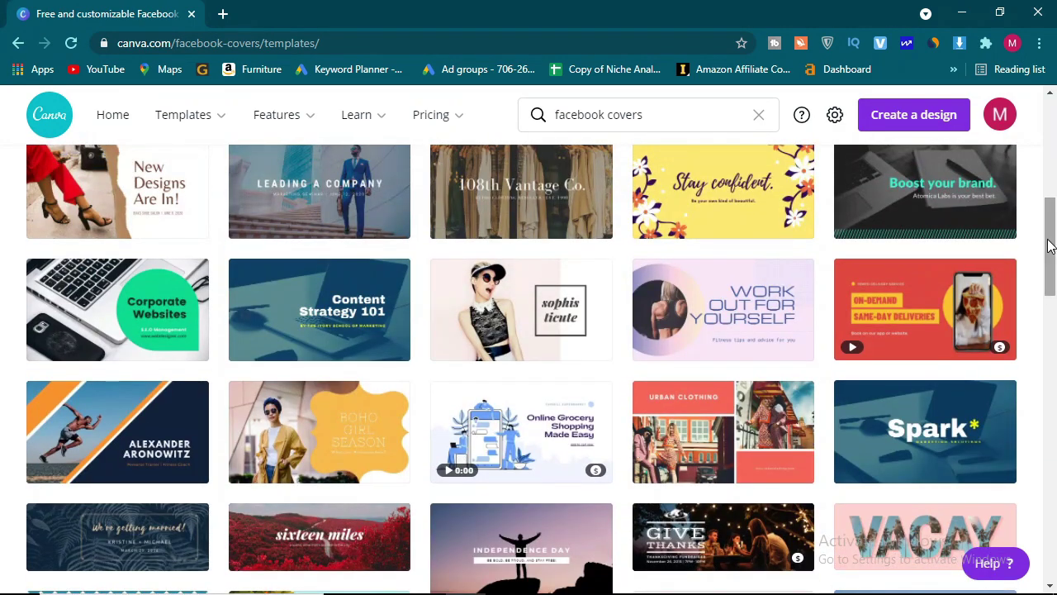
mouse_move(570, 298)
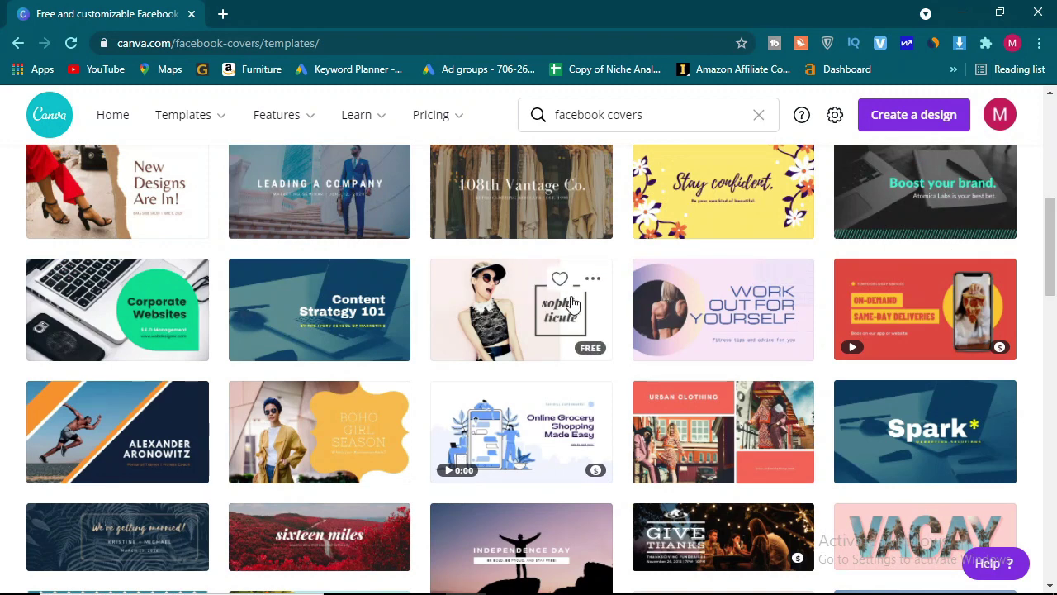
left_click(509, 302)
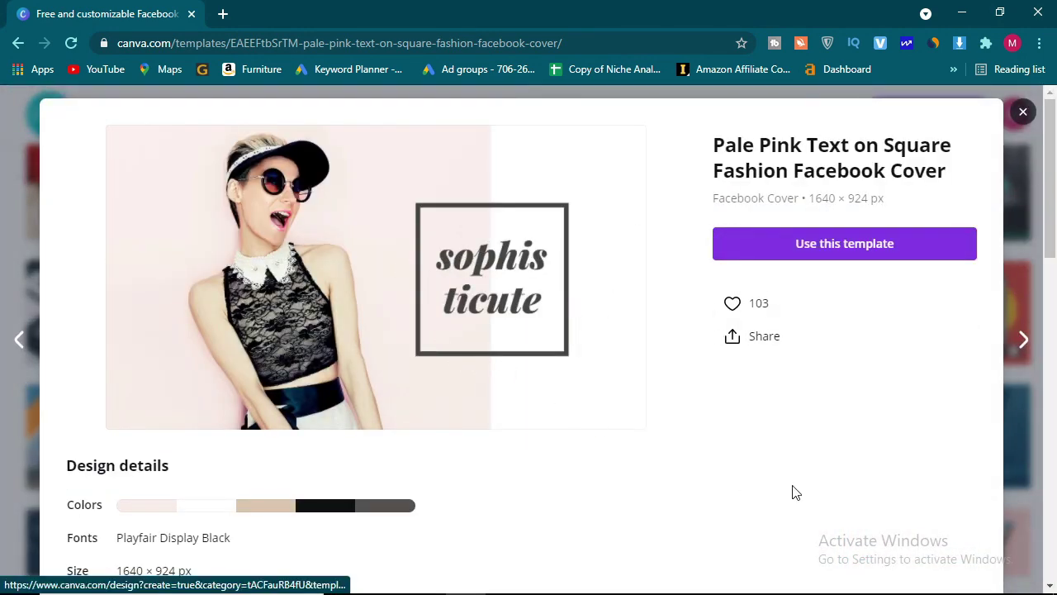
left_click(873, 257)
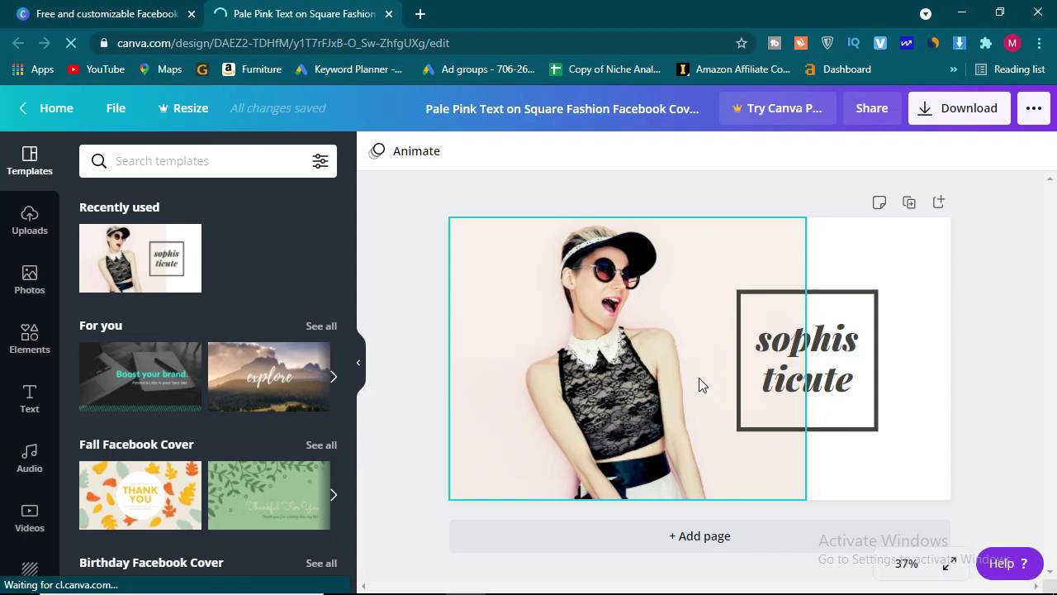
Replace the first line of the framed text, "sophis", with "My".
double_click(804, 350)
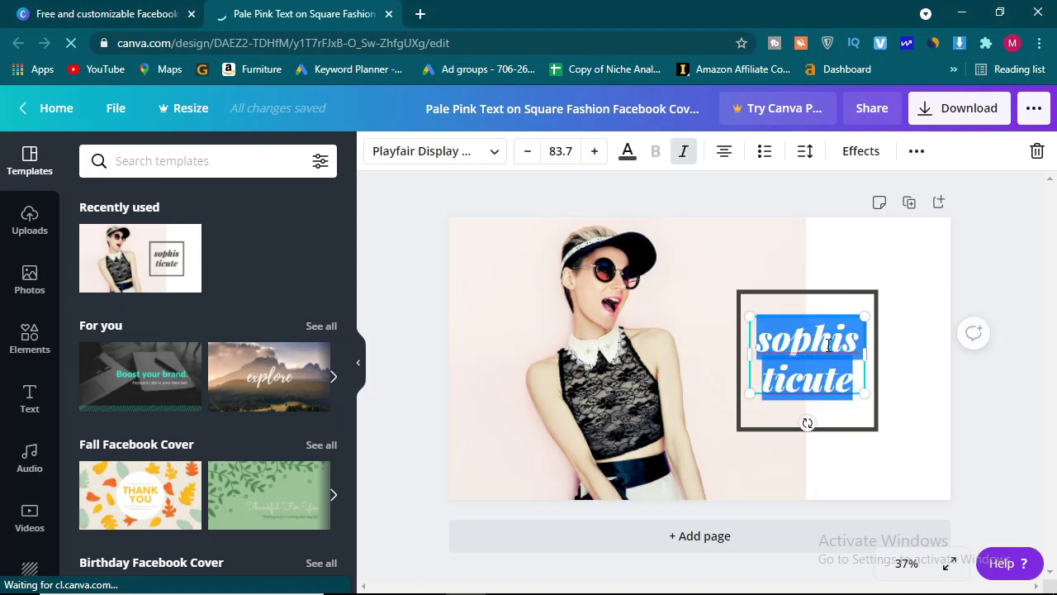
left_click(829, 346)
left_click(851, 340)
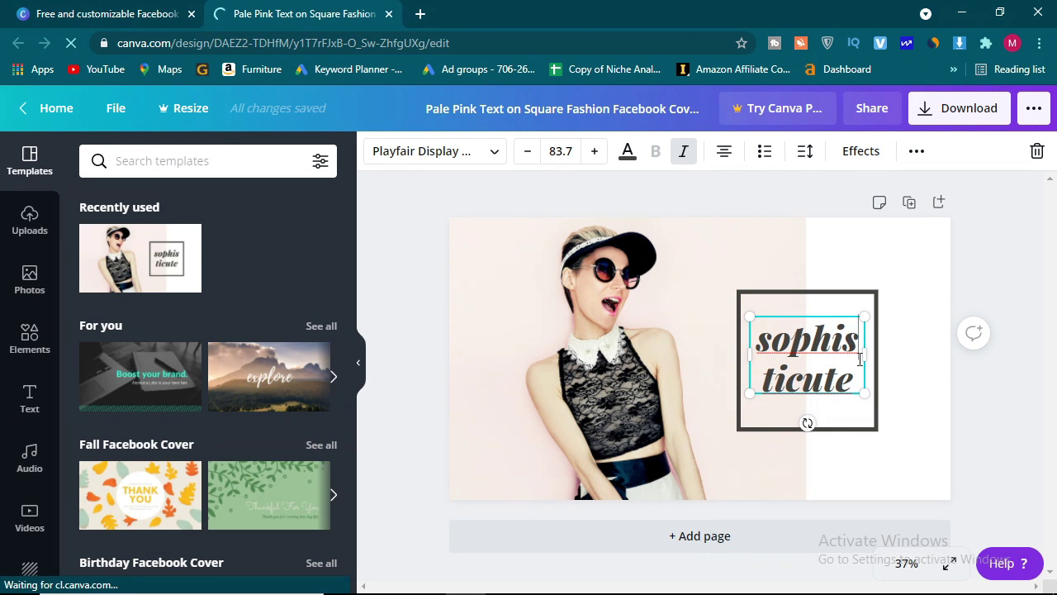
key("BackSpace")
key("BackSpace")
key("BackSpace")
key("BackSpace")
key("BackSpace")
key("BackSpace")
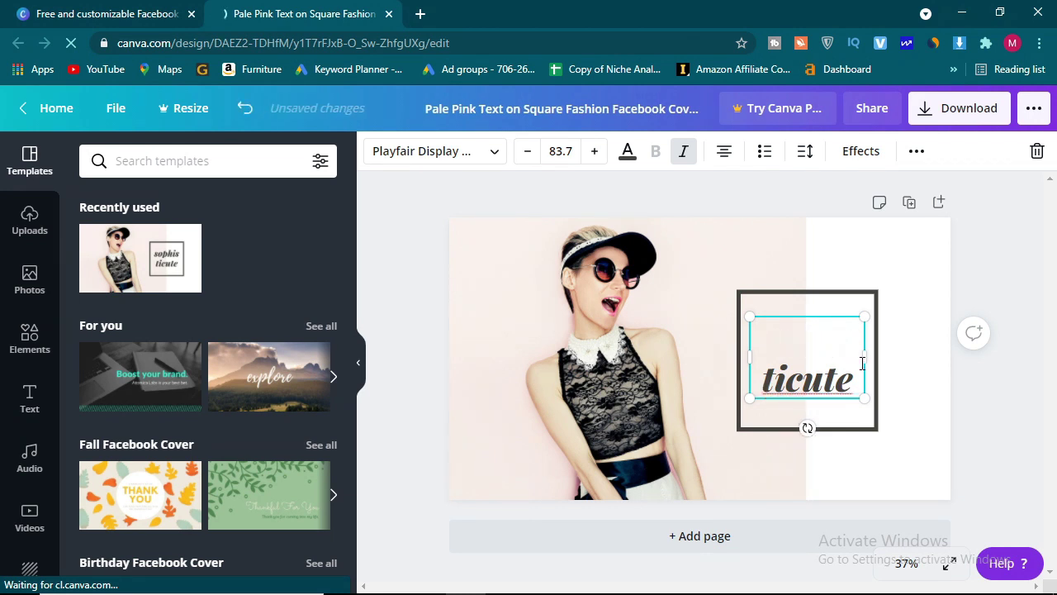
type("My")
Replace the second line of the framed text, "ticute", with "Doll".
left_click(827, 380)
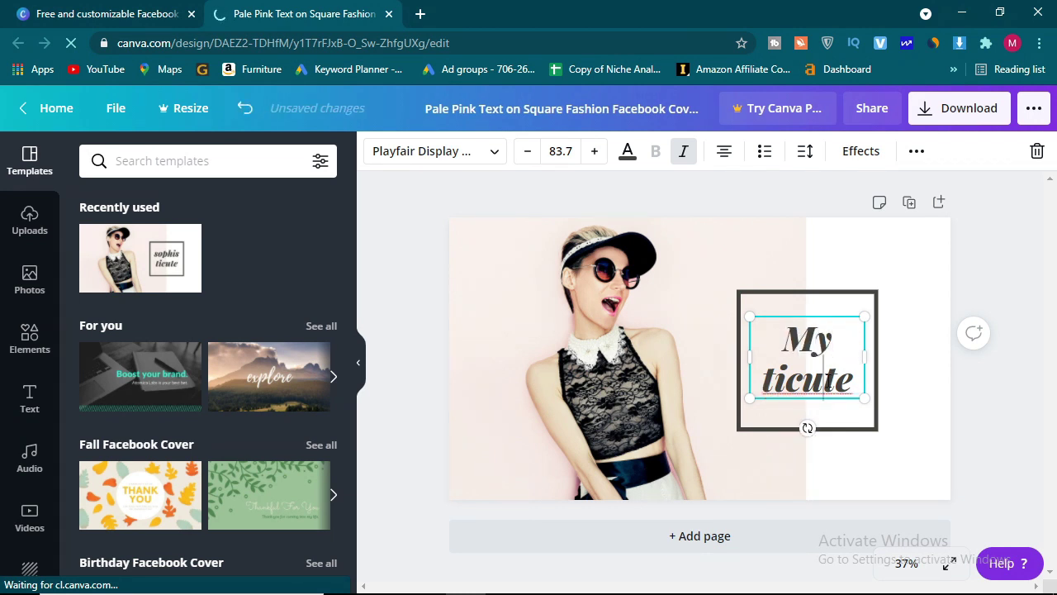
left_click(856, 380)
key("BackSpace")
key("BackSpace")
key("BackSpace")
key("BackSpace")
key("BackSpace")
key("BackSpace")
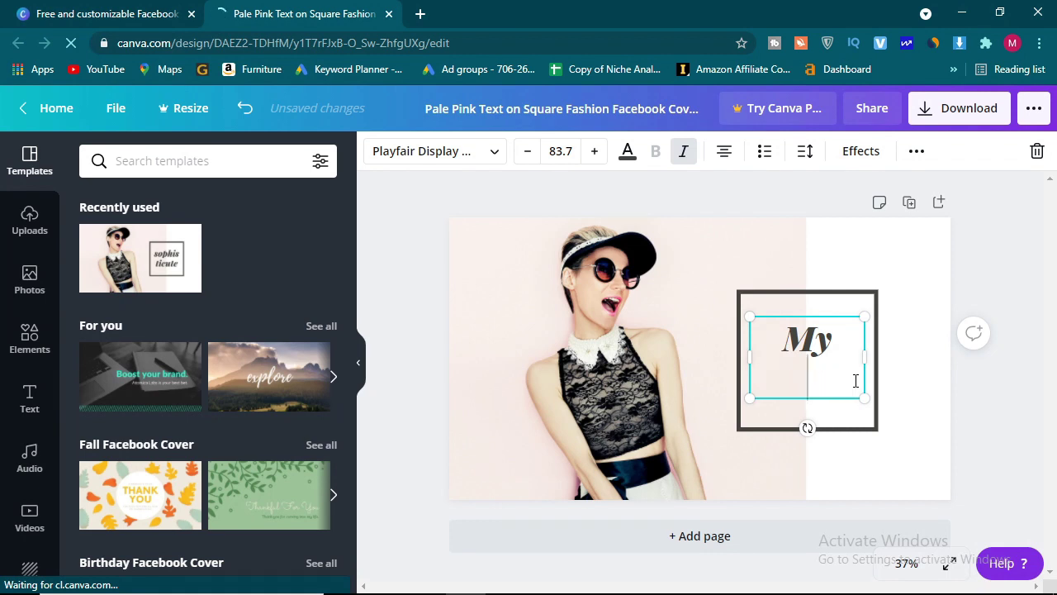
type("Doll")
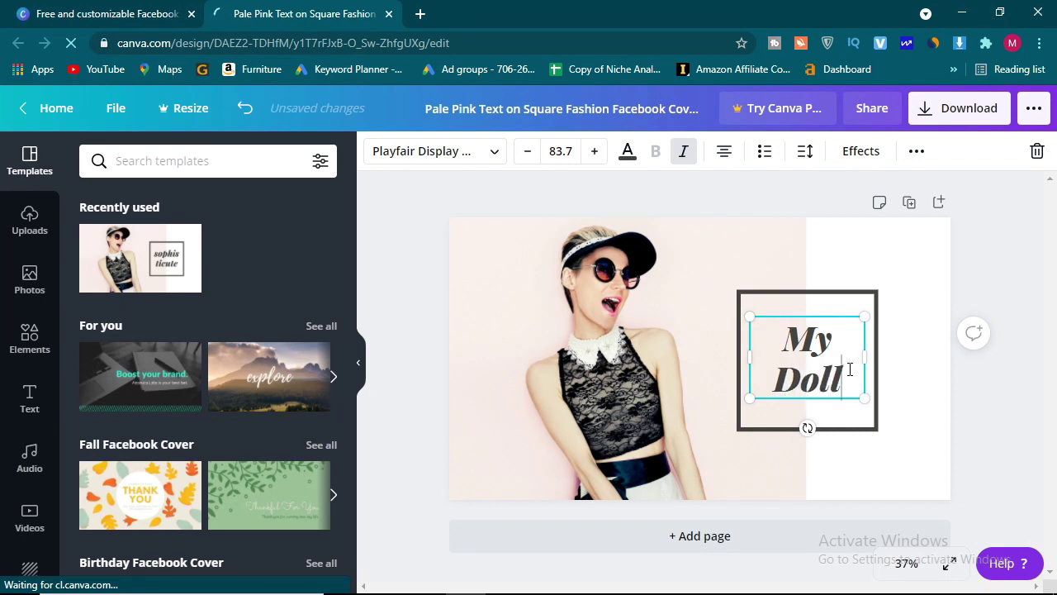
Apply the Shadow effect to the "My Doll" text and set its color to black.
left_click(860, 154)
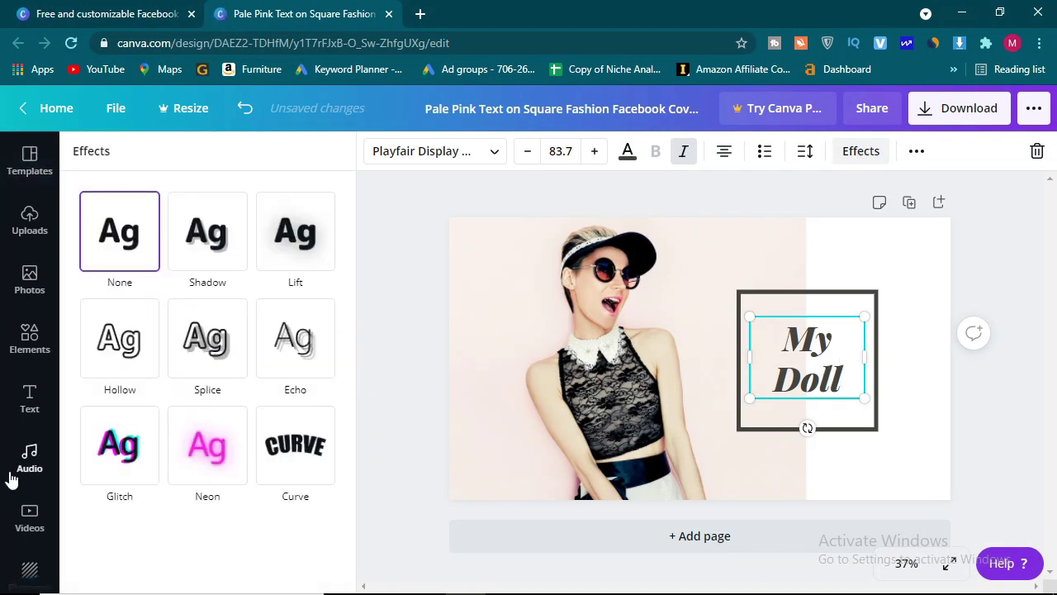
left_click(108, 460)
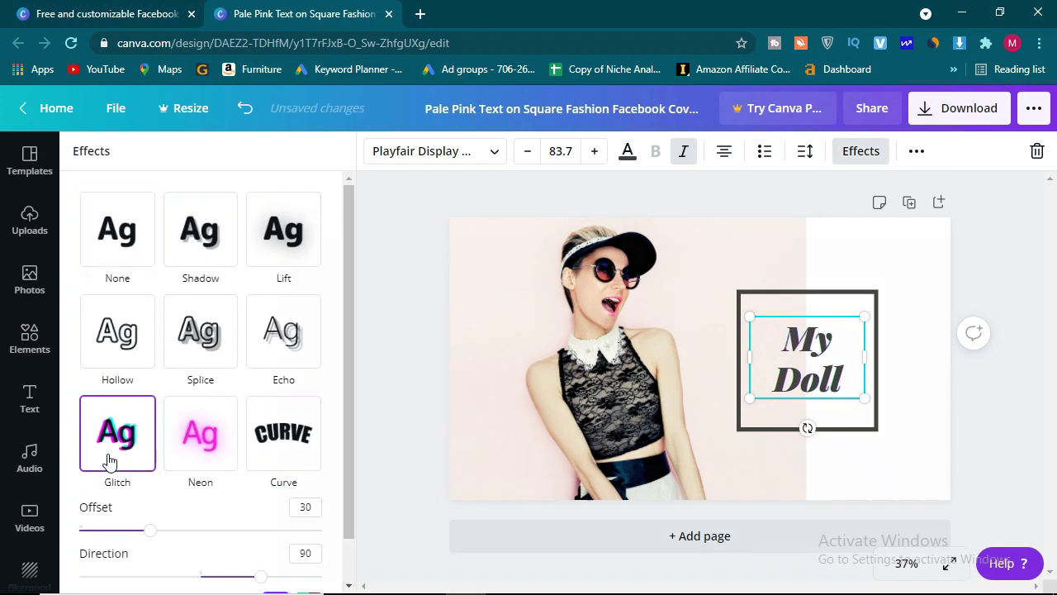
left_click(179, 461)
left_click(295, 232)
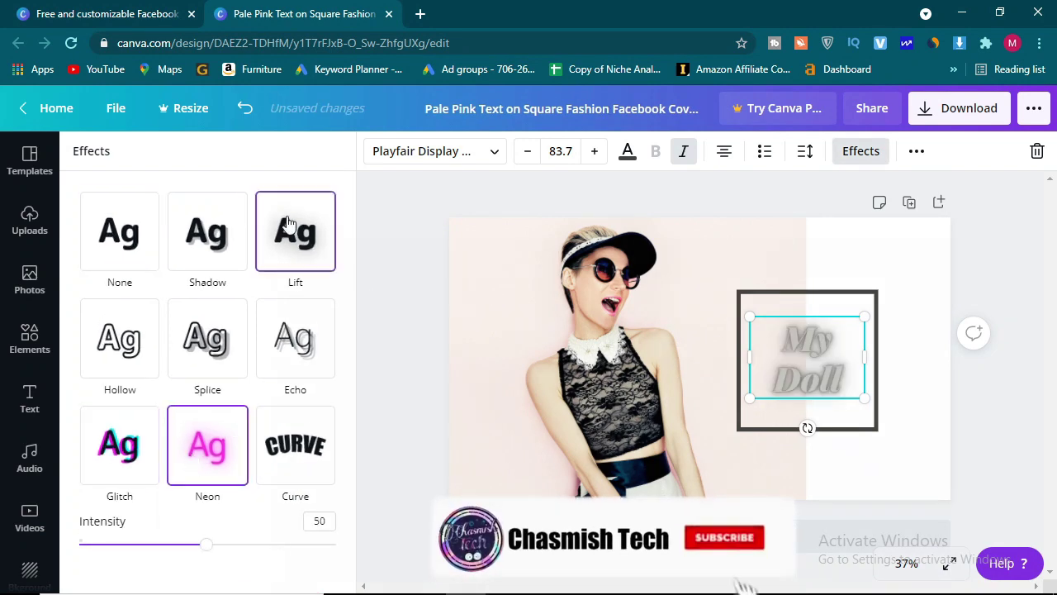
left_click(206, 232)
left_click(148, 236)
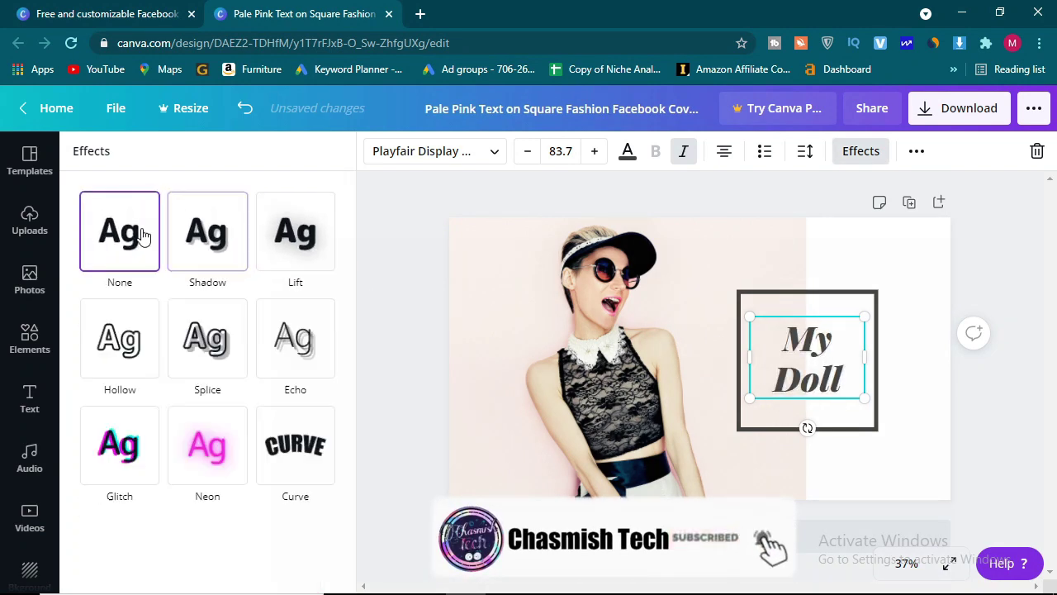
left_click(207, 233)
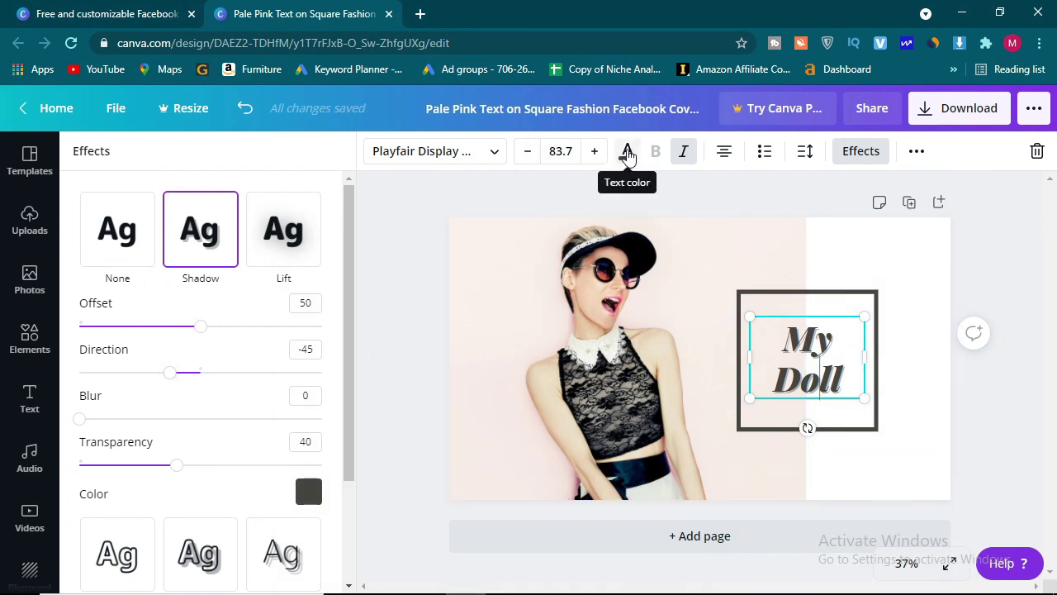
left_click(628, 152)
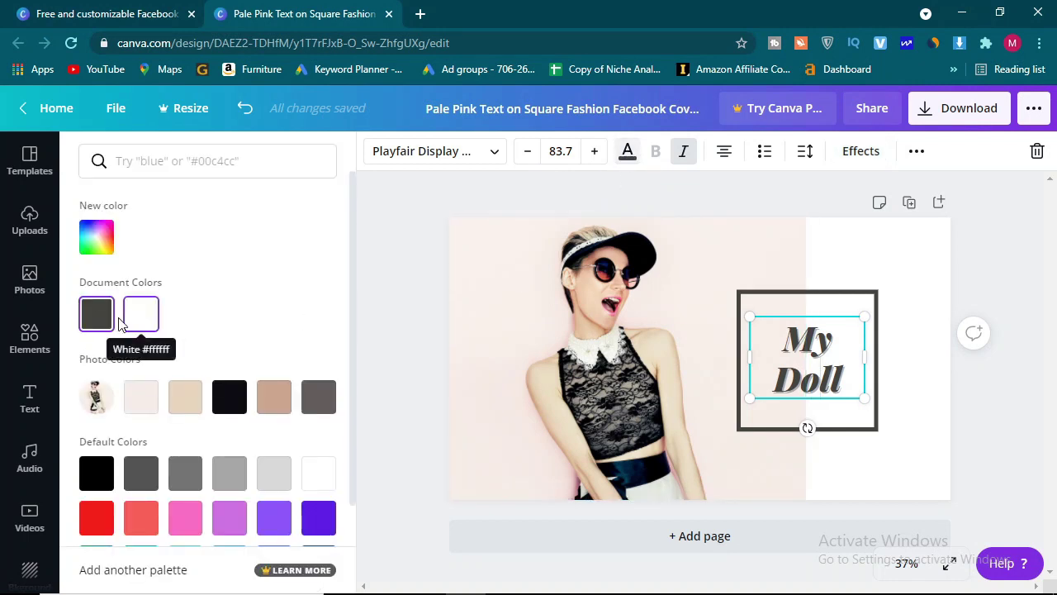
left_click(106, 468)
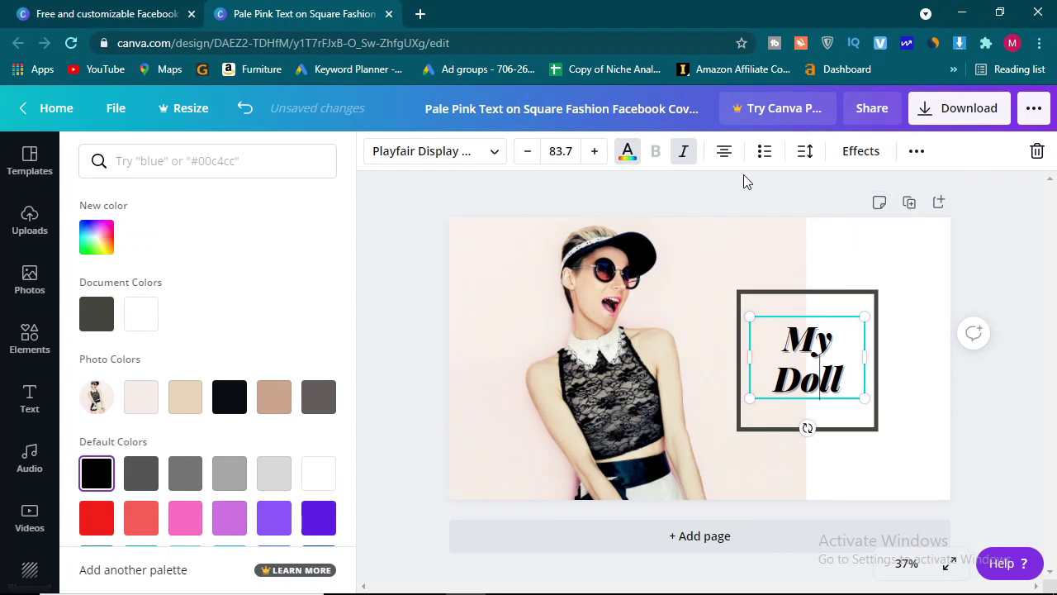
Try enlarging the "My Doll" text to size 86.7, and undo the size increases.
left_click(591, 151)
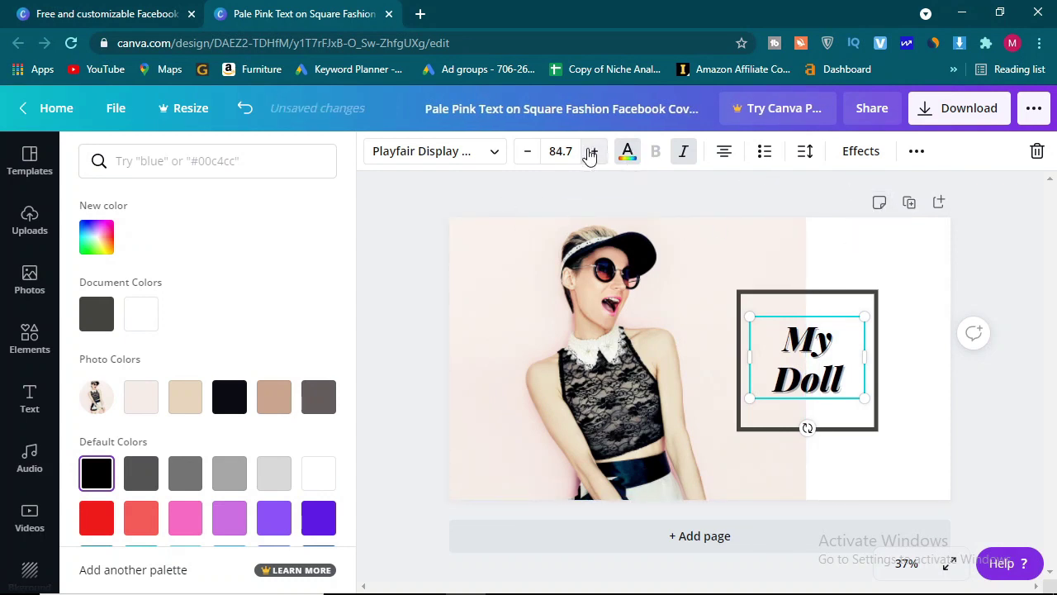
left_click(590, 152)
left_click(591, 152)
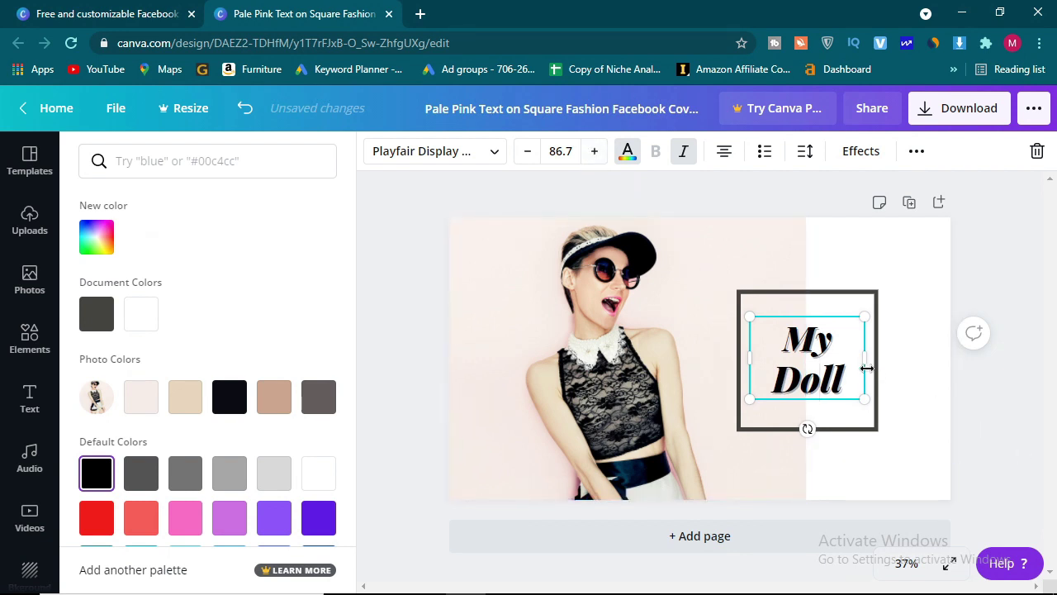
key("ctrl+z")
key("ctrl+z")
key("ctrl+z")
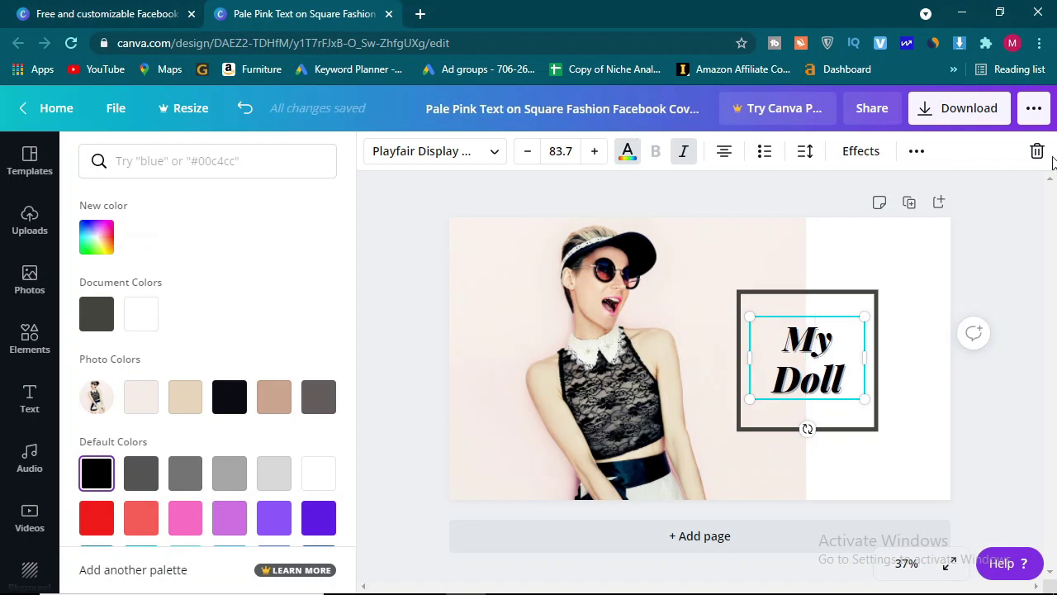
Download the cover design as a PNG and dismiss the downloads bar and the Canva Pro offer.
left_click(951, 118)
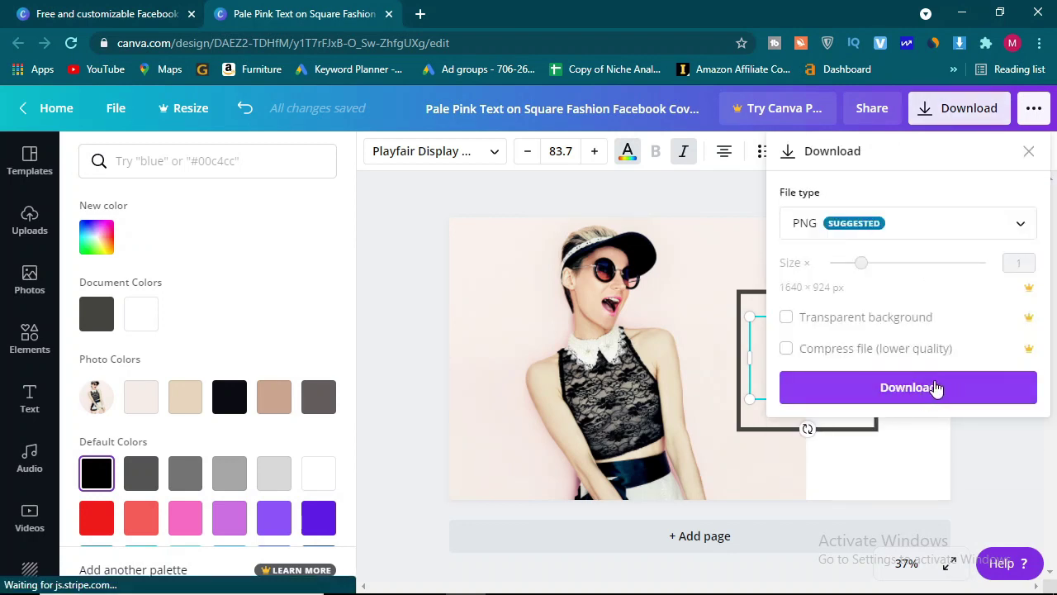
left_click(909, 387)
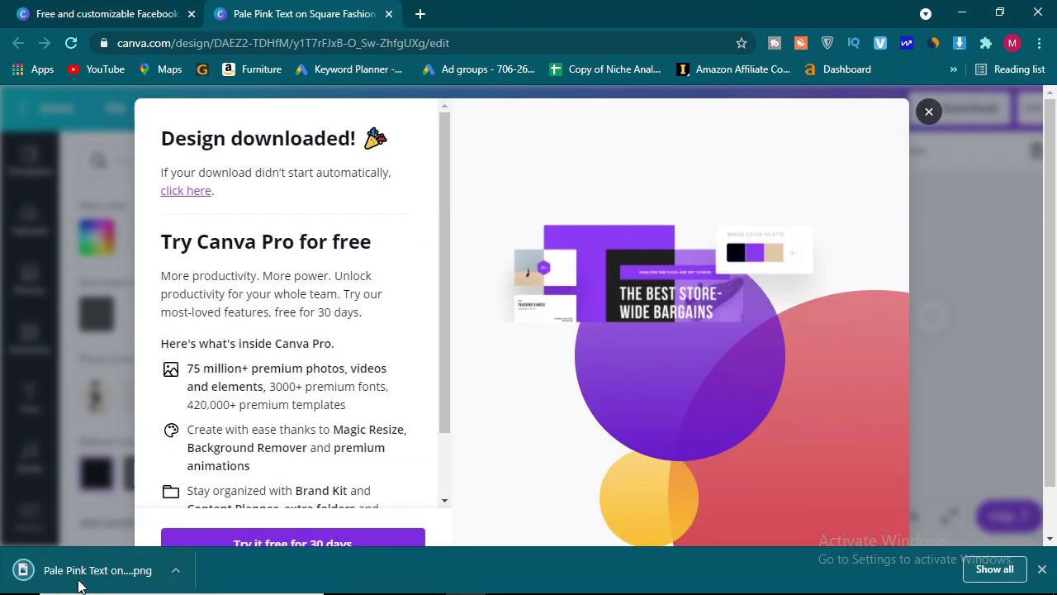
left_click(1042, 569)
left_click(928, 113)
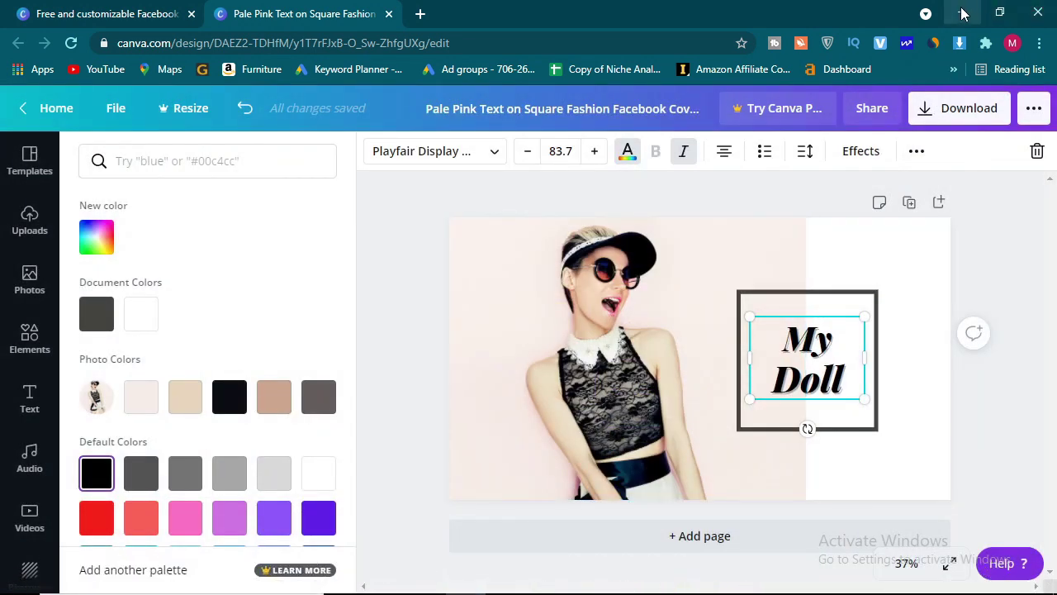
Minimize the browser, the downloaded cover's image preview and the Downloads folder to return to the desktop.
left_click(961, 12)
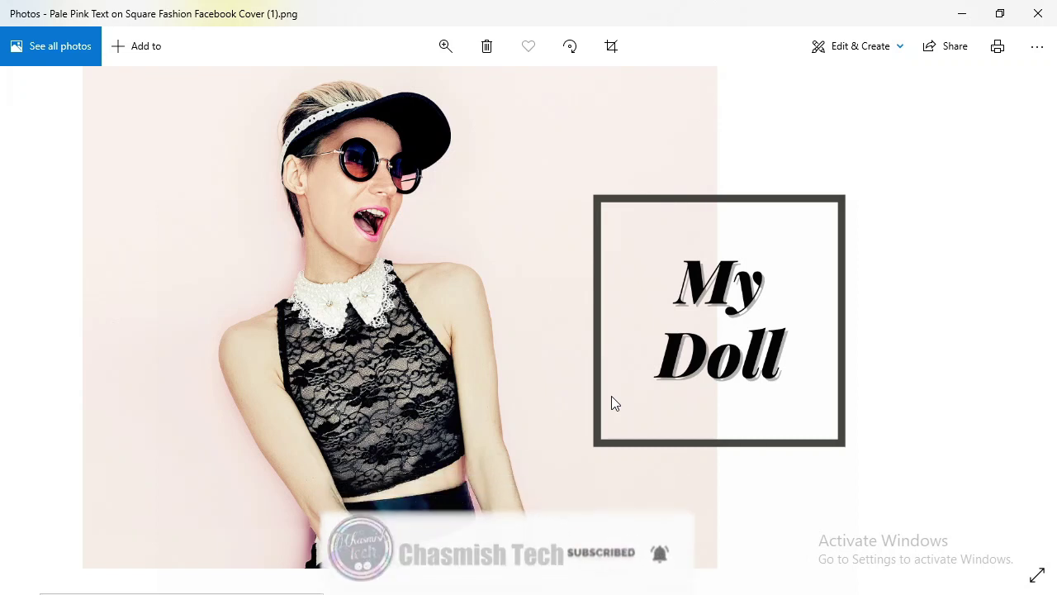
left_click(958, 12)
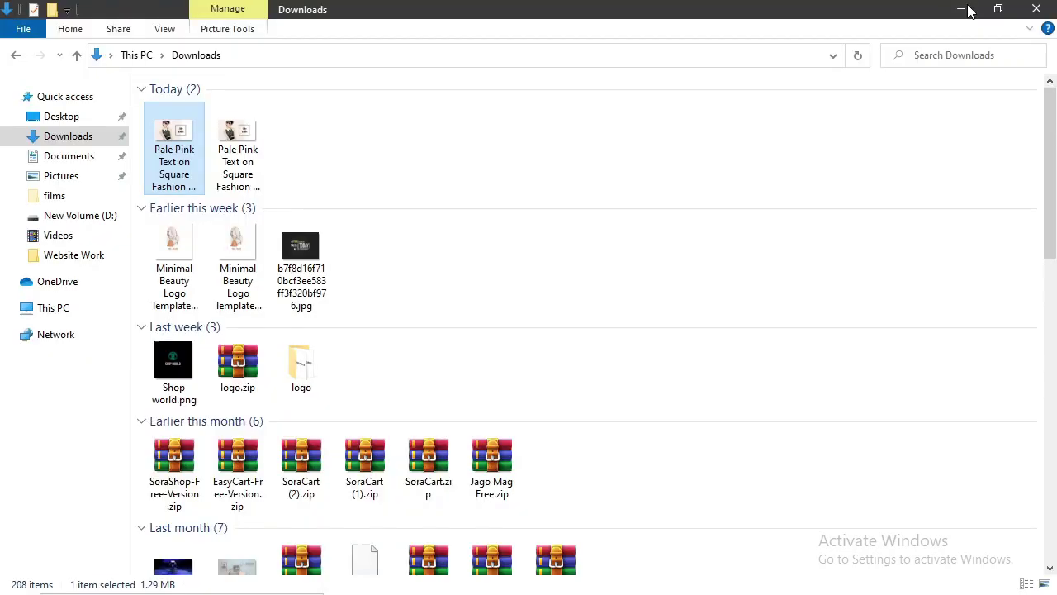
left_click(957, 13)
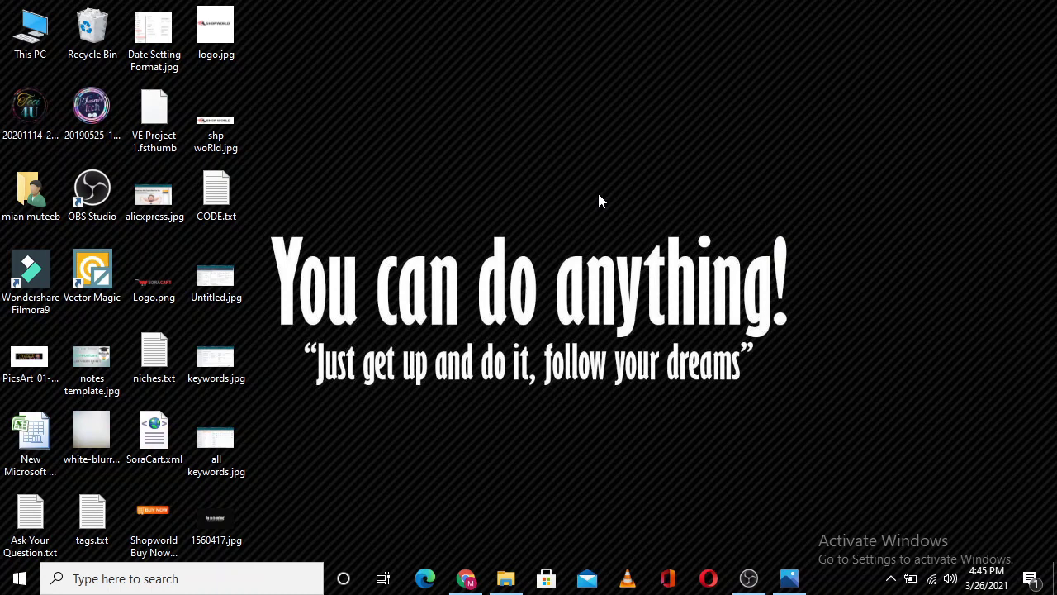